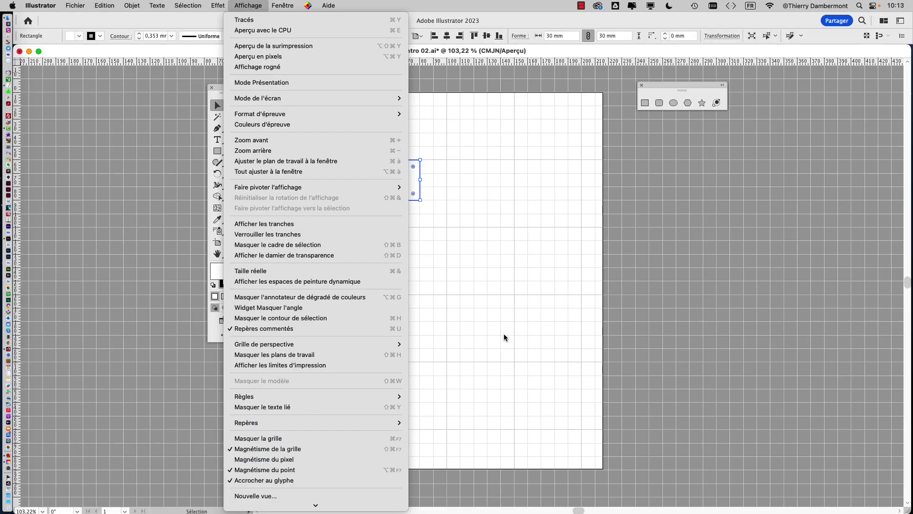
# Step: Move the tall rectangle right along the artboard's upper edge so its left side sits at about 94 mm
pyautogui.click(479, 285)
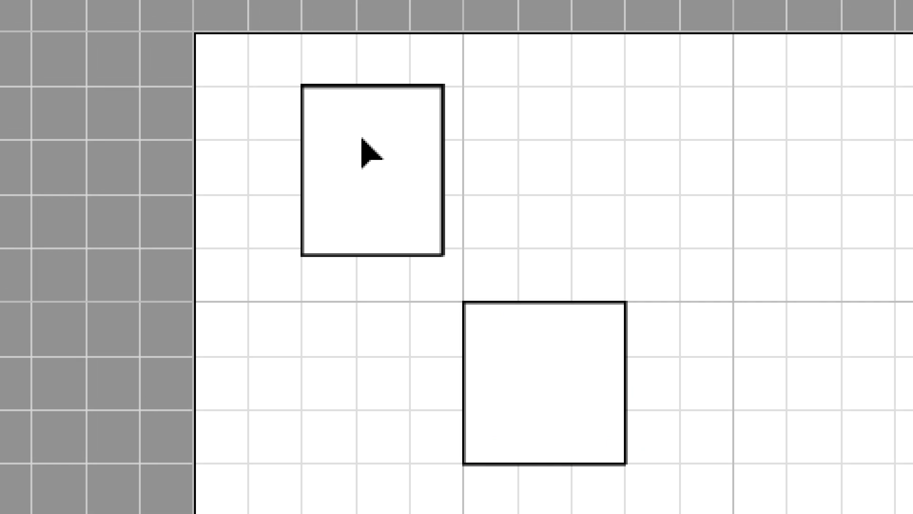
pyautogui.click(362, 139)
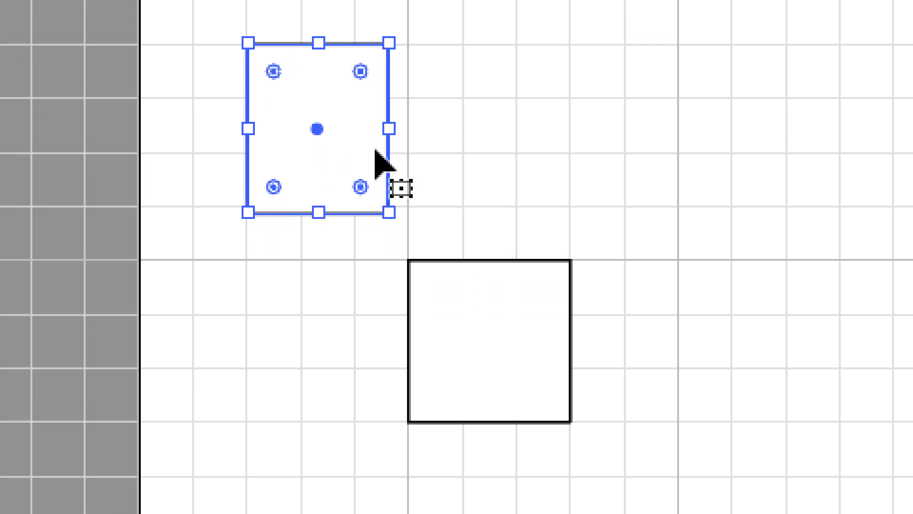
pyautogui.moveTo(363, 138); pyautogui.dragTo(447, 143)
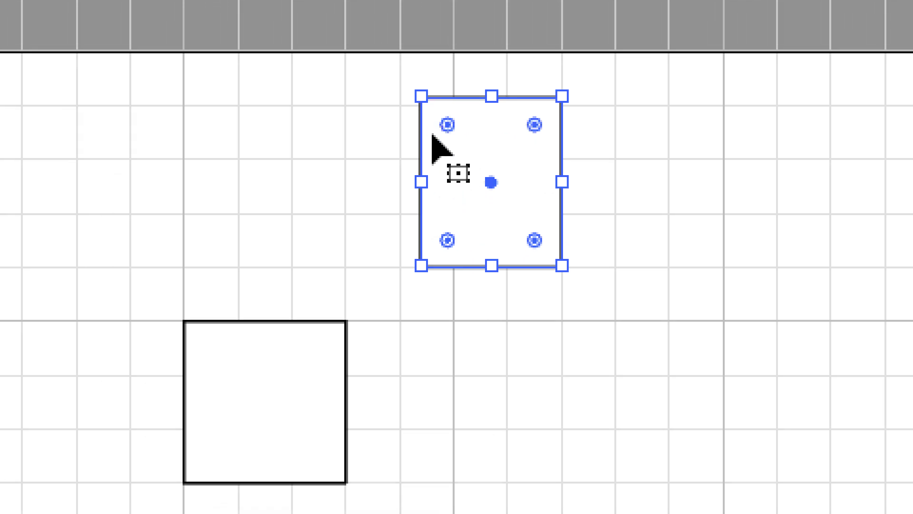
# Step: Move the 30 mm square along the grid to about 30 mm from the artboard's left edge and 70 mm below its top edge
pyautogui.moveTo(394, 167); pyautogui.dragTo(396, 285)
pyautogui.moveTo(386, 186); pyautogui.dragTo(569, 185)
pyautogui.moveTo(428, 203); pyautogui.dragTo(381, 200)
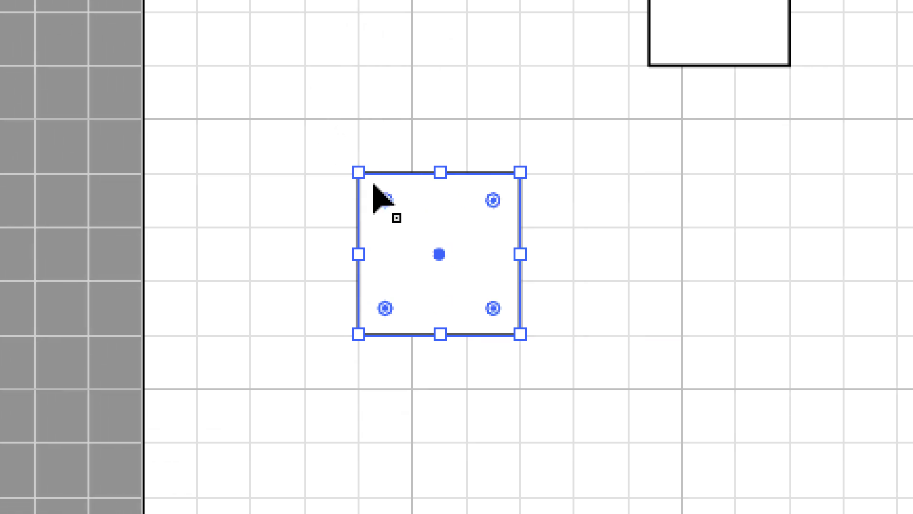
pyautogui.moveTo(912, 363); pyautogui.dragTo(909, 322)
pyautogui.click(383, 182)
pyautogui.scroll(1, 383, 182)
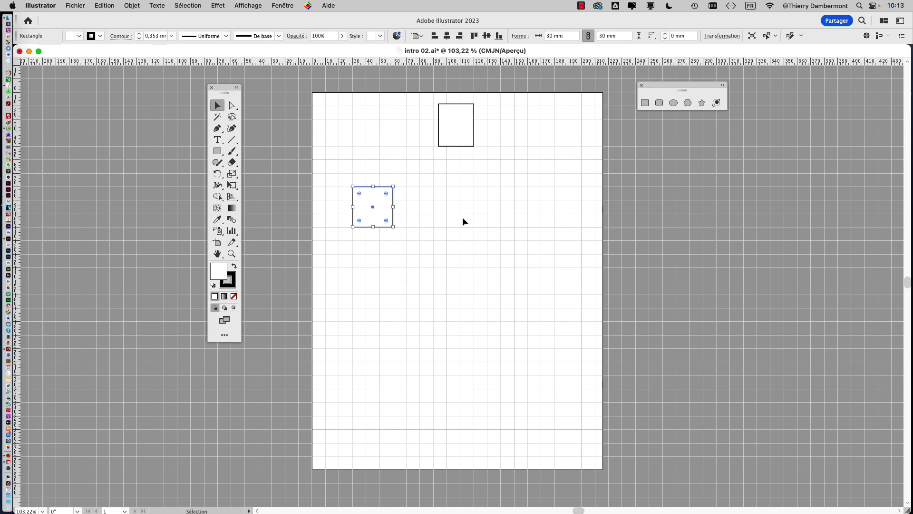
# Step: Deselect the square and view the description of the Shape Builder tool (Concepteur de forme)
pyautogui.press('super')
pyautogui.press('super')
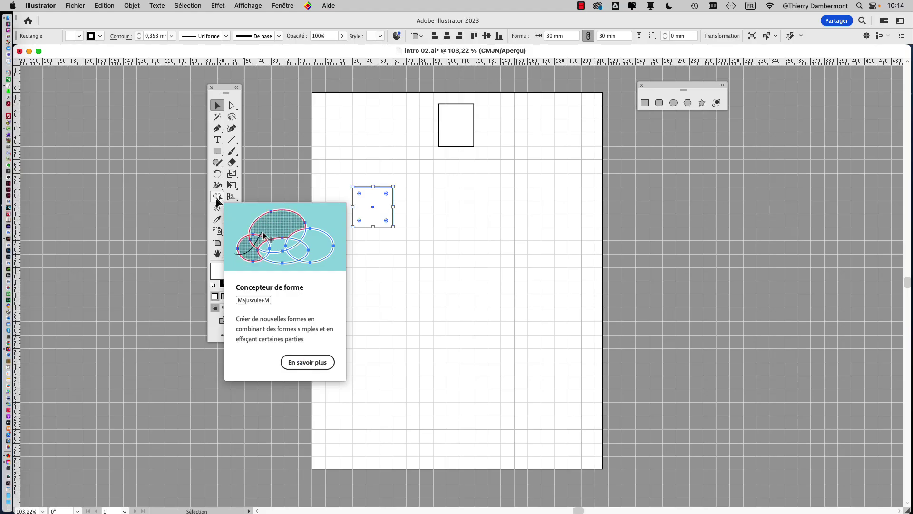
pyautogui.click(105, 192)
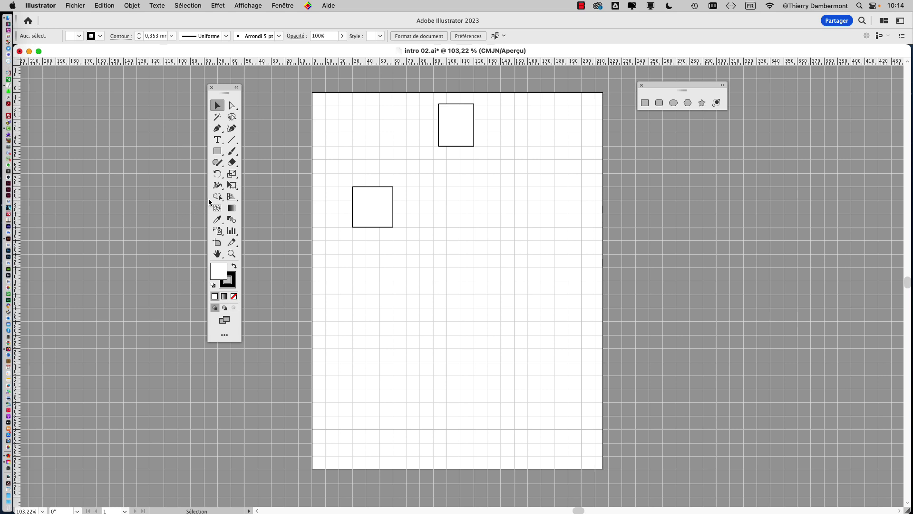
pyautogui.moveTo(220, 199)
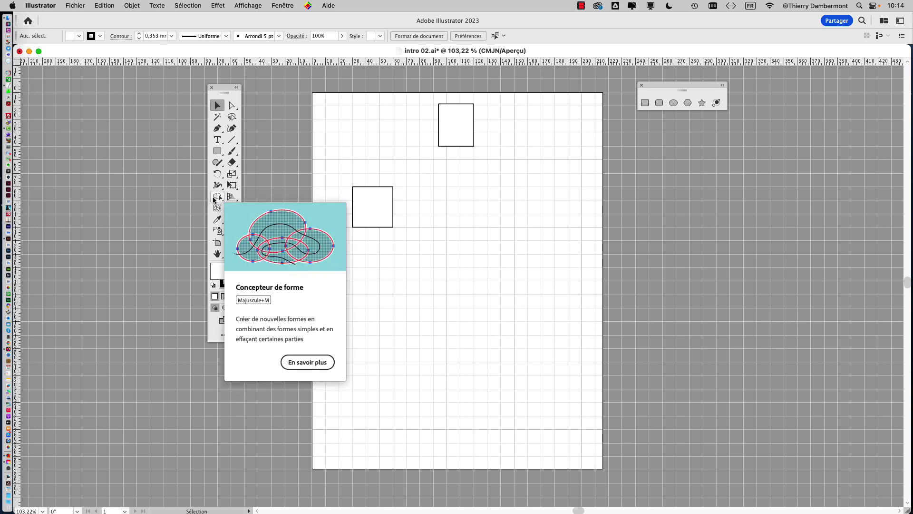
# Step: Switch to Firefox and run an image search for "concepteur de forme logo" in a new tab
pyautogui.moveTo(9, 316)
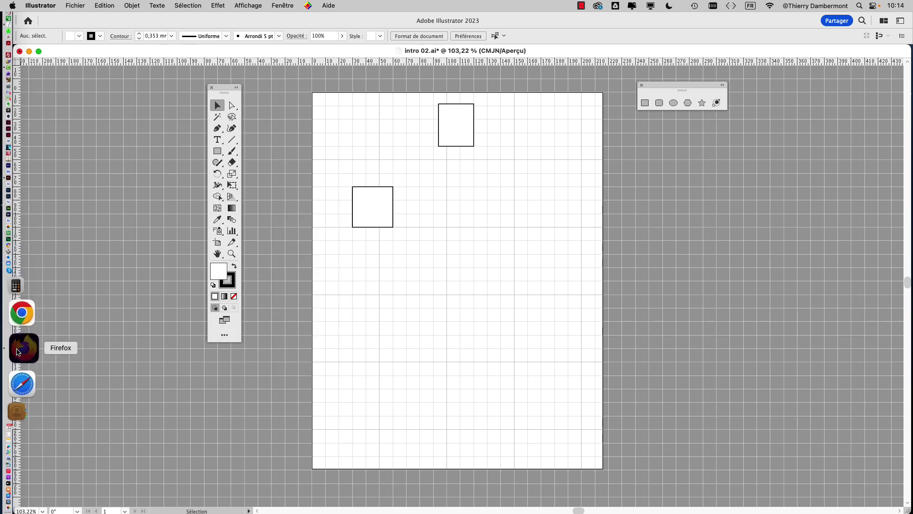
pyautogui.click(17, 352)
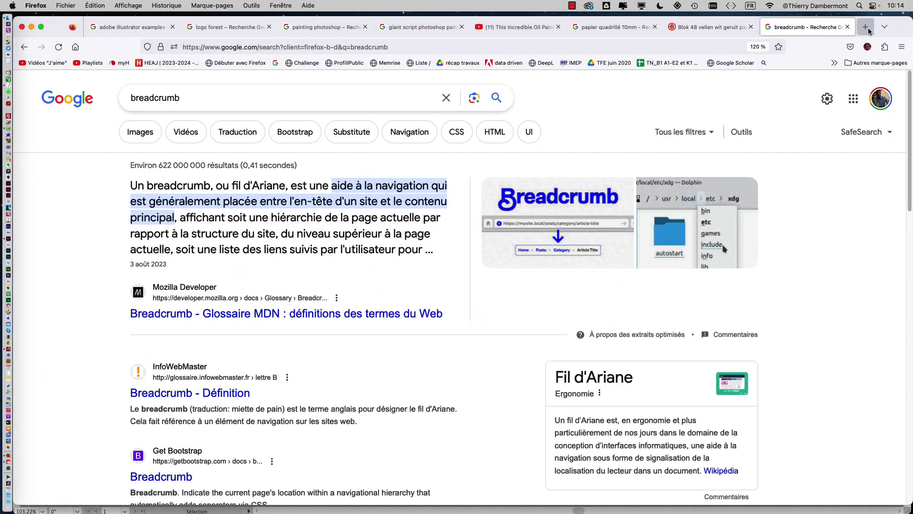
pyautogui.click(866, 27)
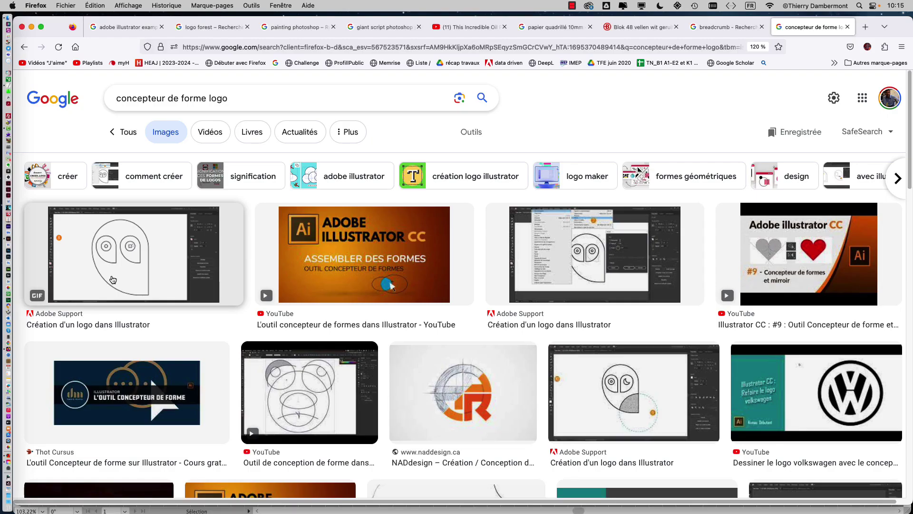
# Step: Look through the first image results and preview the NADdesign and Conception-Logo.com logos
pyautogui.scroll(-1, 615, 387)
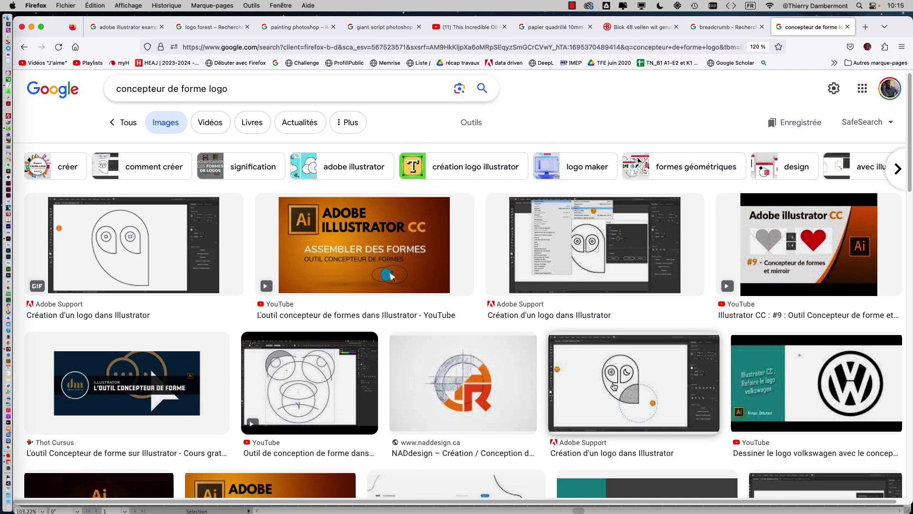
pyautogui.scroll(-3, 619, 362)
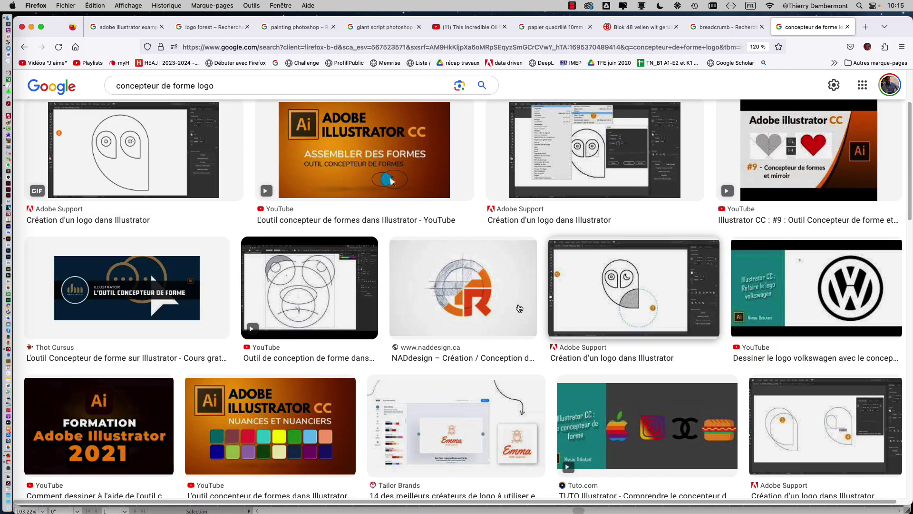
pyautogui.click(520, 309)
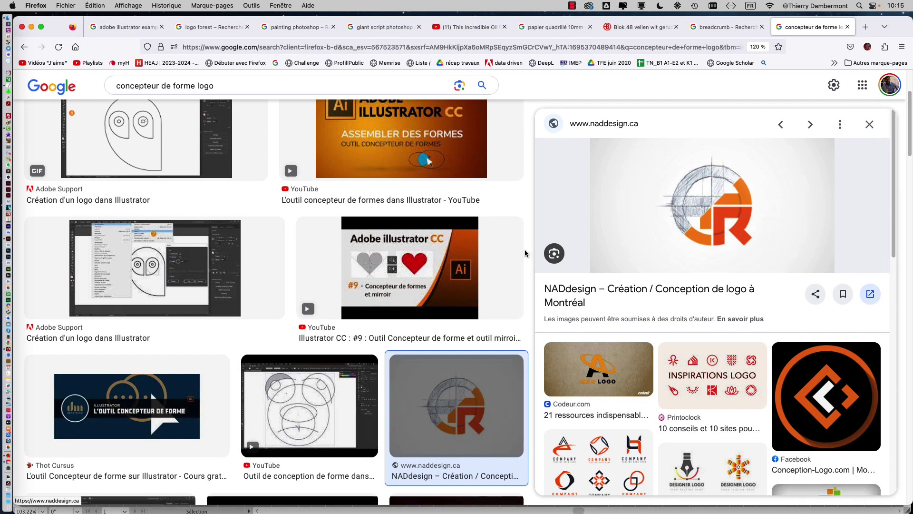
pyautogui.scroll(-6, 525, 252)
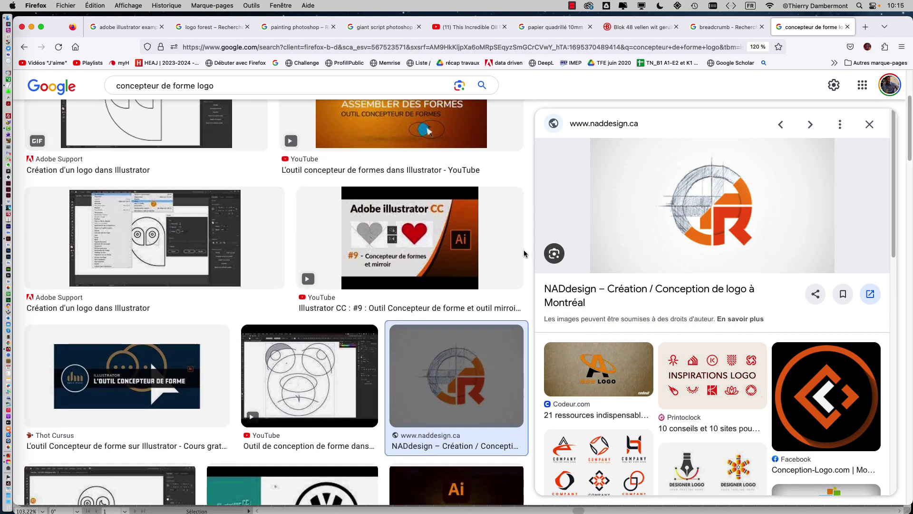
pyautogui.scroll(-7, 524, 250)
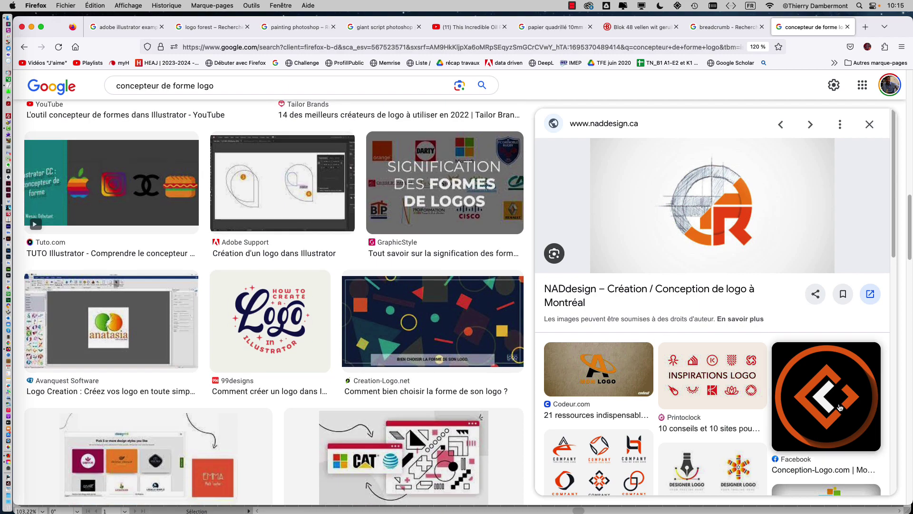
pyautogui.click(781, 407)
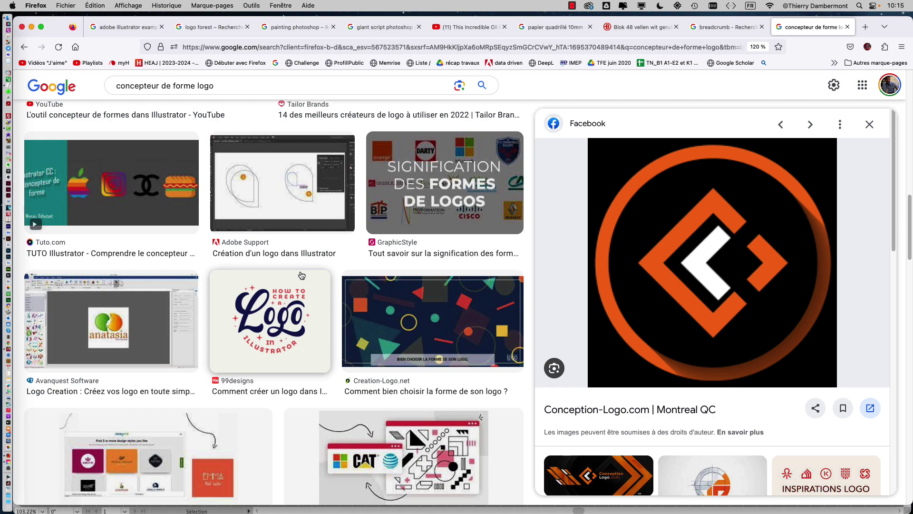
# Step: Browse further through the "concepteur de forme logo" image results for logos built from simple shapes
pyautogui.scroll(-6, 257, 288)
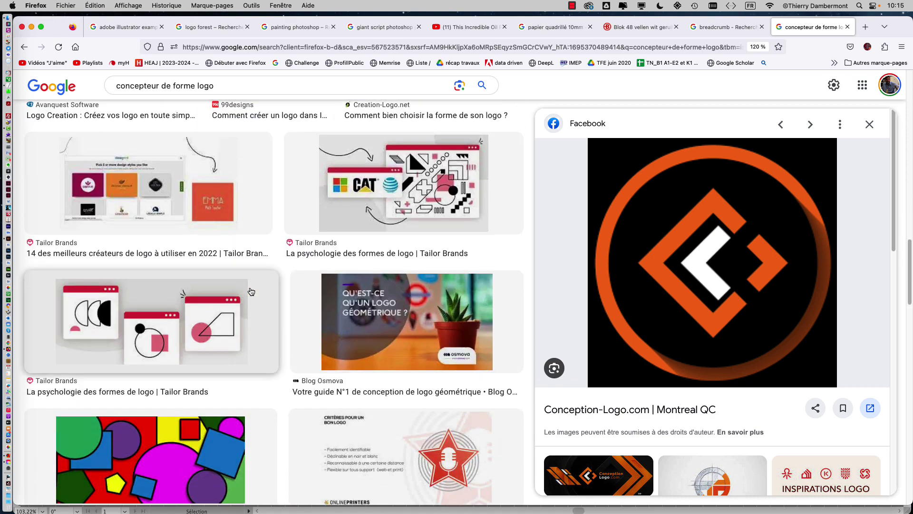
pyautogui.scroll(-8, 252, 292)
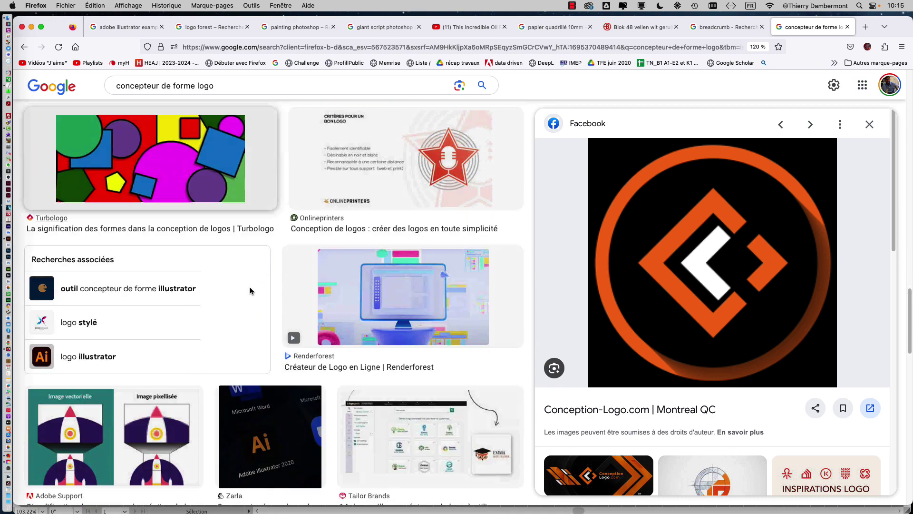
pyautogui.scroll(-8, 249, 291)
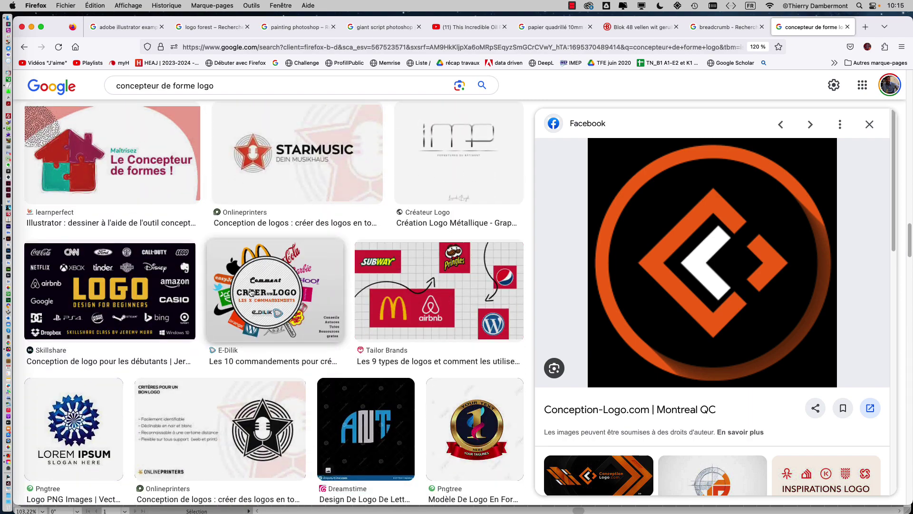
pyautogui.scroll(-8, 251, 293)
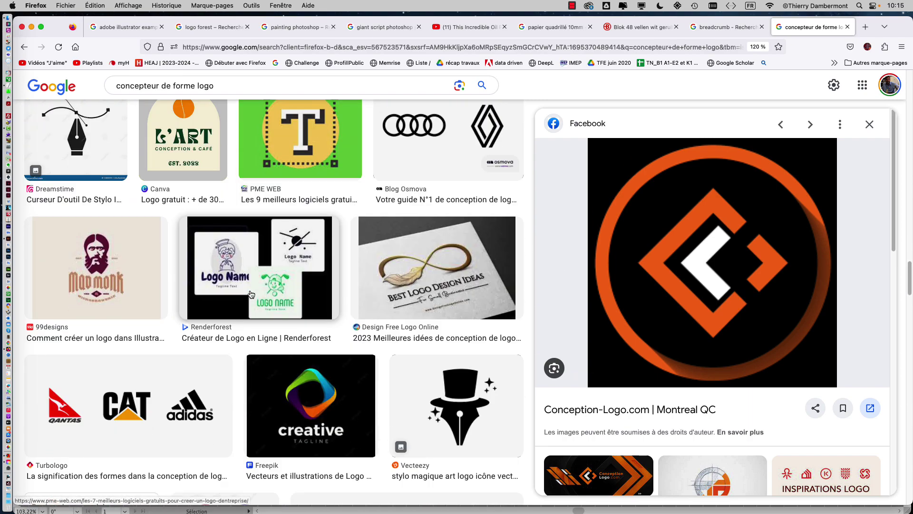
pyautogui.scroll(-7, 250, 293)
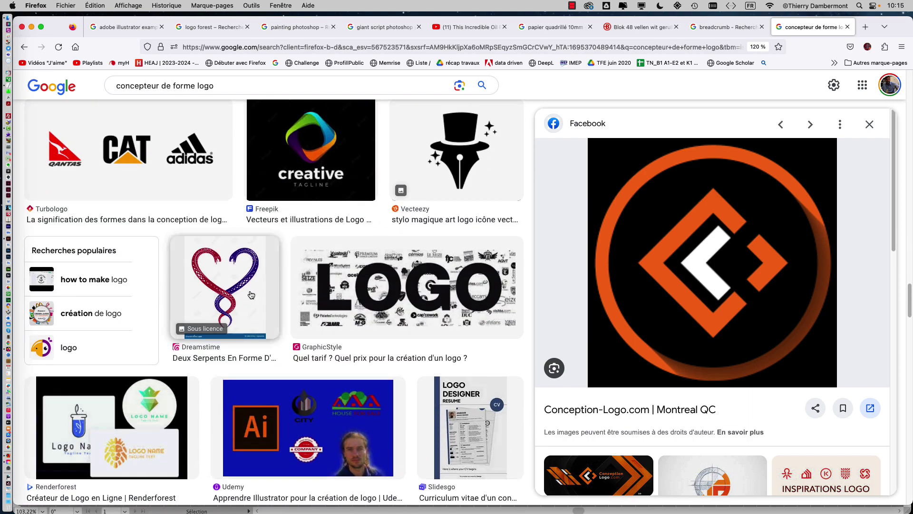
pyautogui.scroll(-7, 251, 294)
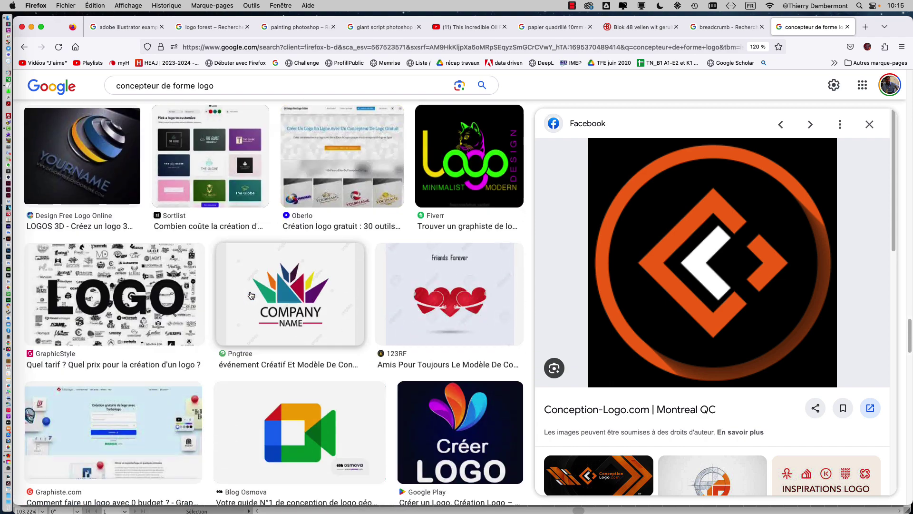
pyautogui.scroll(-1, 250, 295)
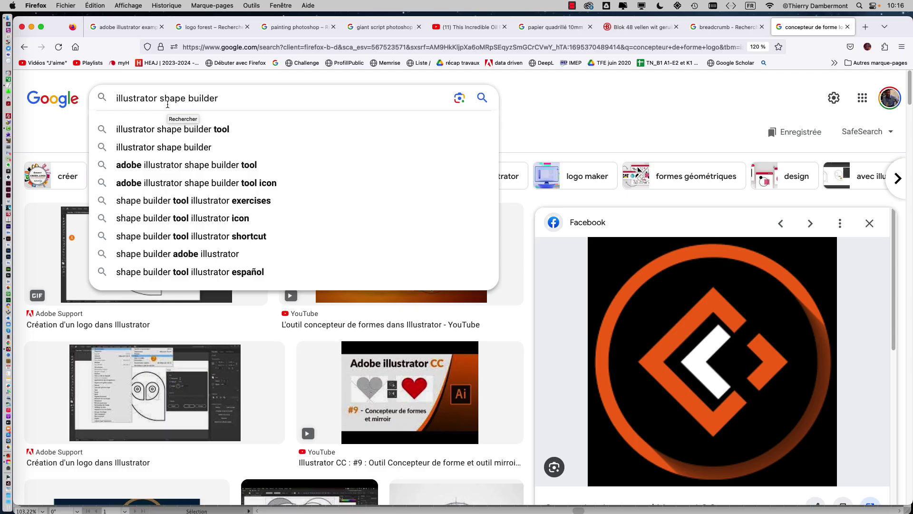
# Step: Search images for "illustrator shape builder", and change the query to "logo shape builder"
pyautogui.press('Return')
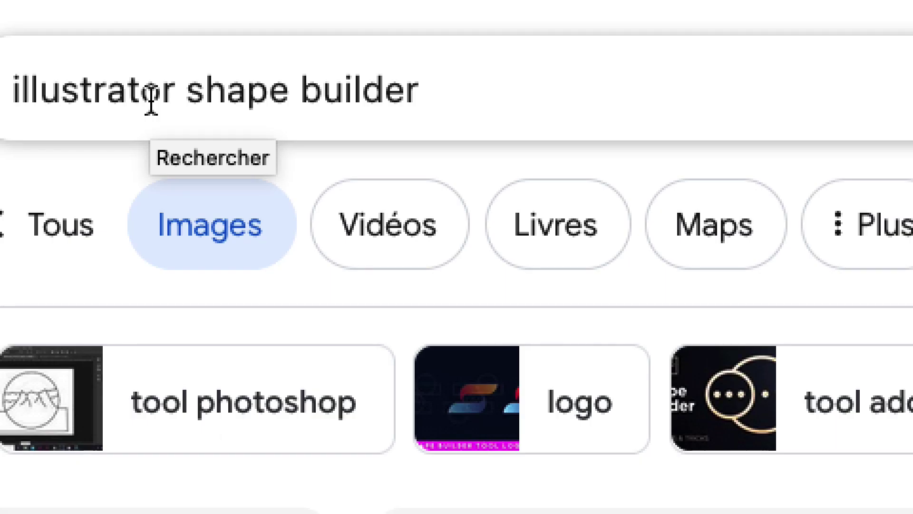
pyautogui.moveTo(176, 95); pyautogui.dragTo(0, 95)
pyautogui.write('logo')
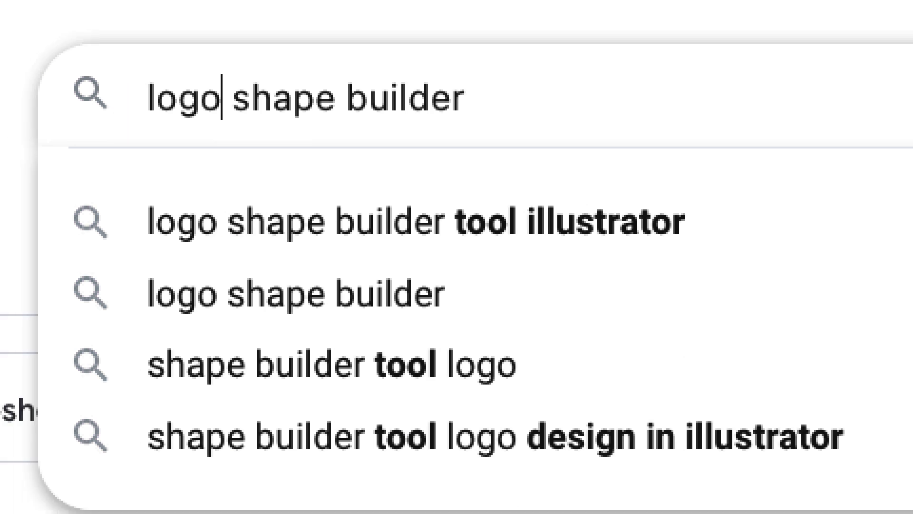
pyautogui.press('Return')
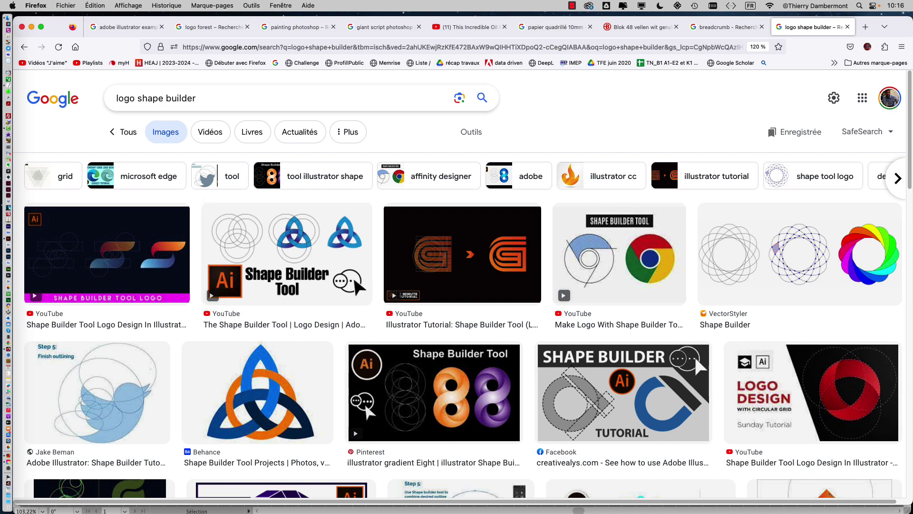
# Step: Examine the "logo shape builder" image results for examples of logos constructed from overlapping circles and shapes
pyautogui.scroll(-5, 457, 285)
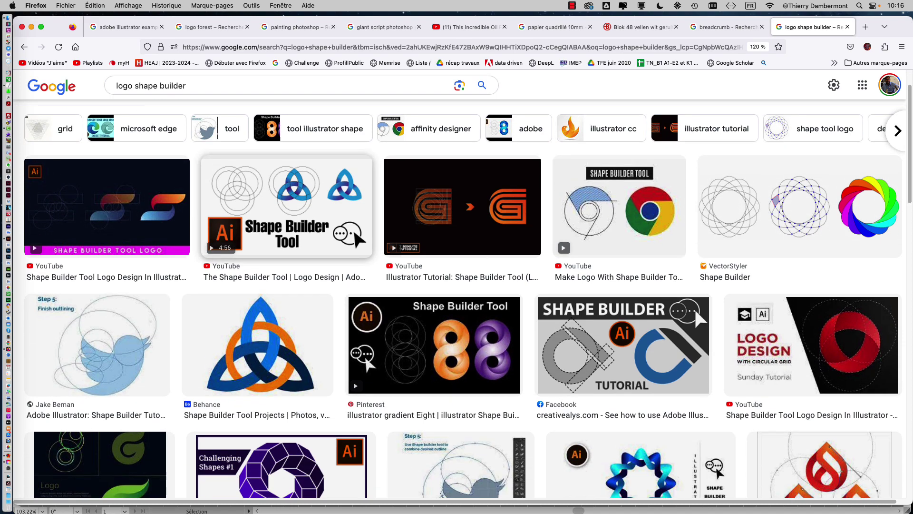
pyautogui.scroll(-3, 339, 256)
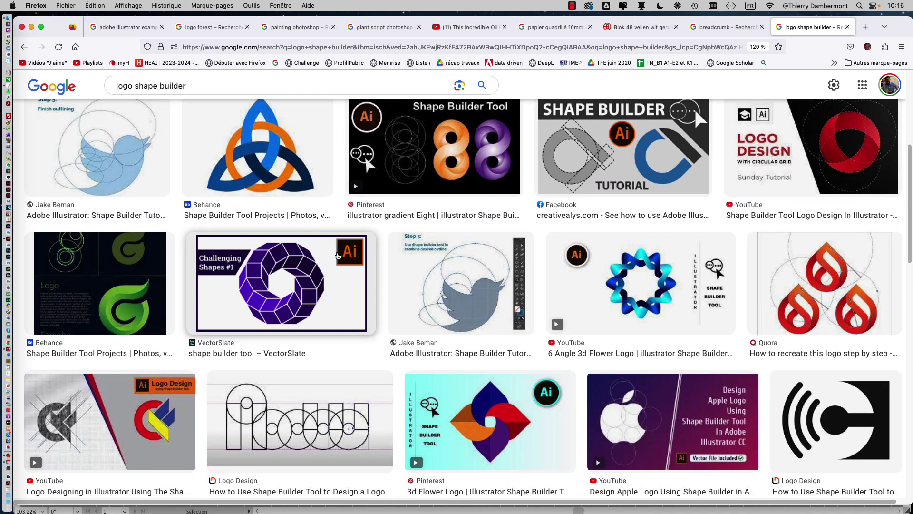
pyautogui.scroll(-2, 338, 256)
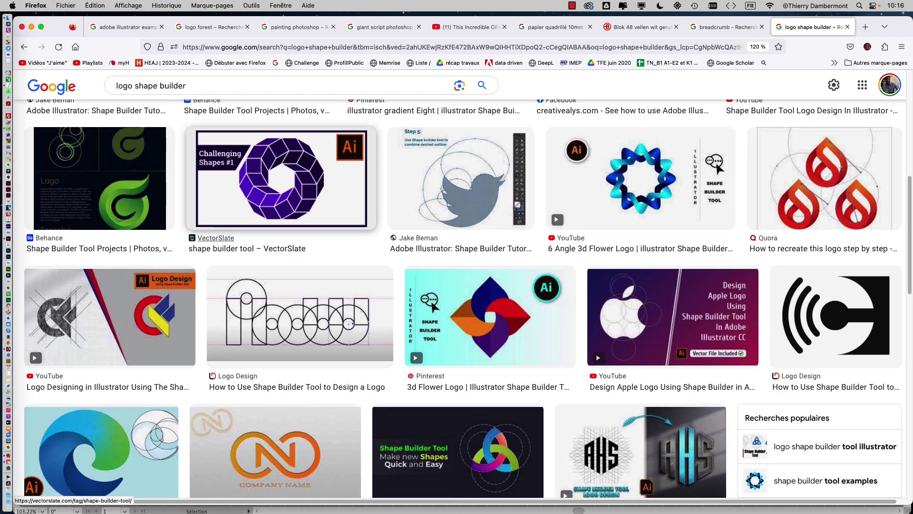
pyautogui.scroll(-2, 191, 228)
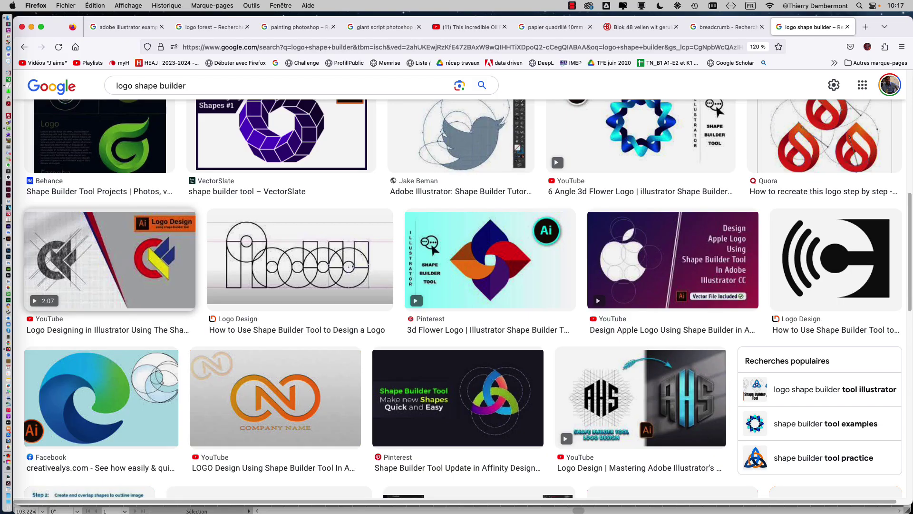
pyautogui.scroll(-3, 457, 305)
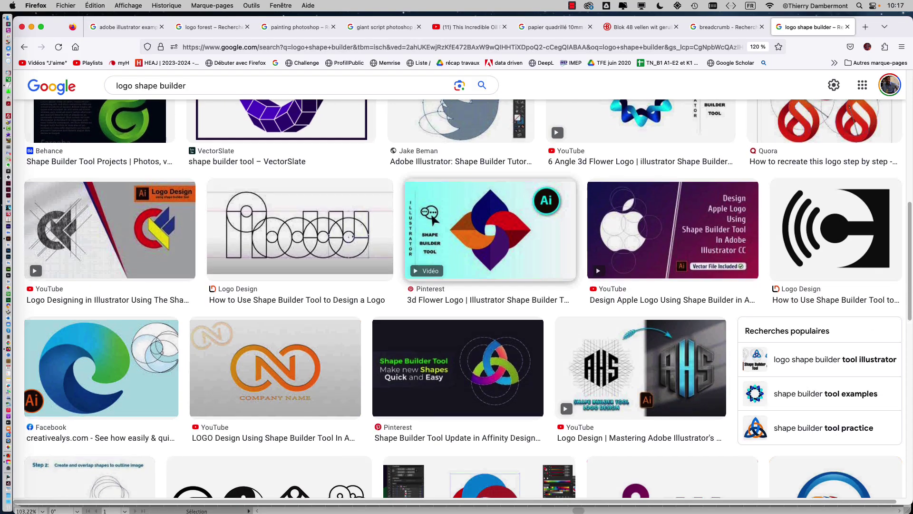
pyautogui.scroll(-6, 456, 298)
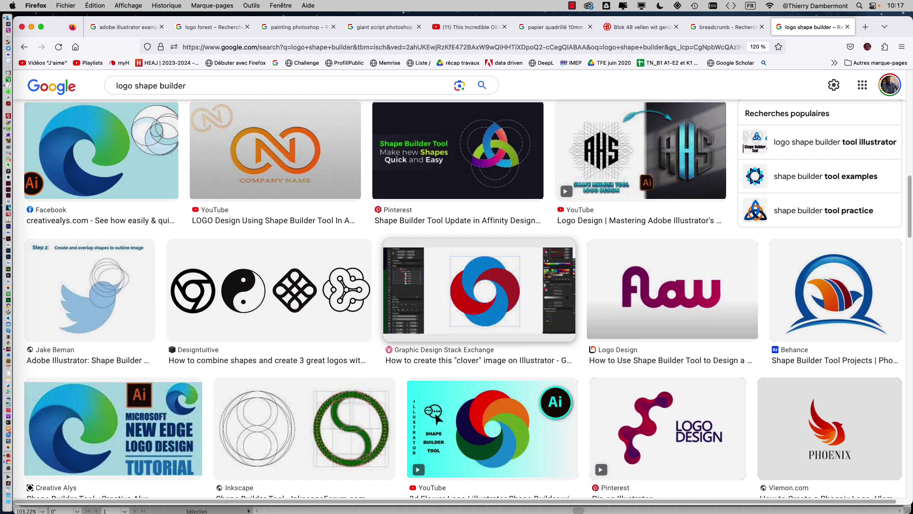
pyautogui.scroll(-2, 456, 299)
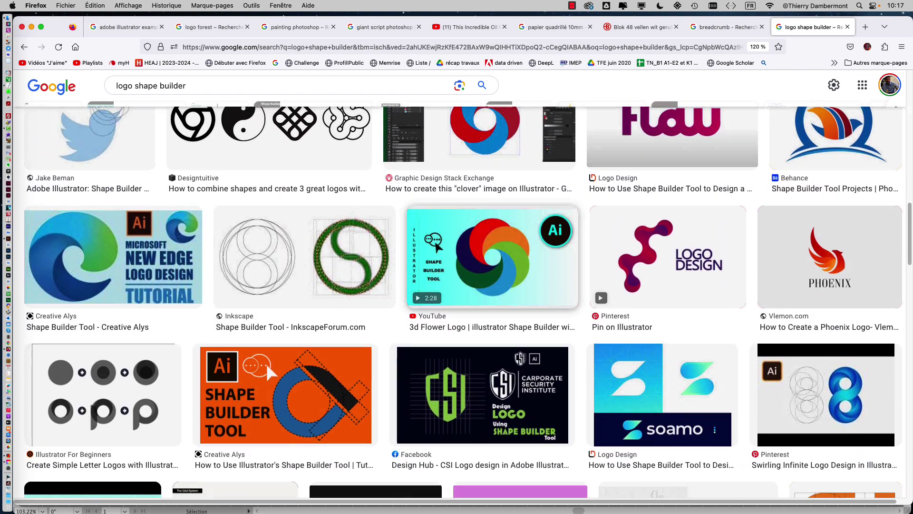
pyautogui.scroll(-3, 414, 281)
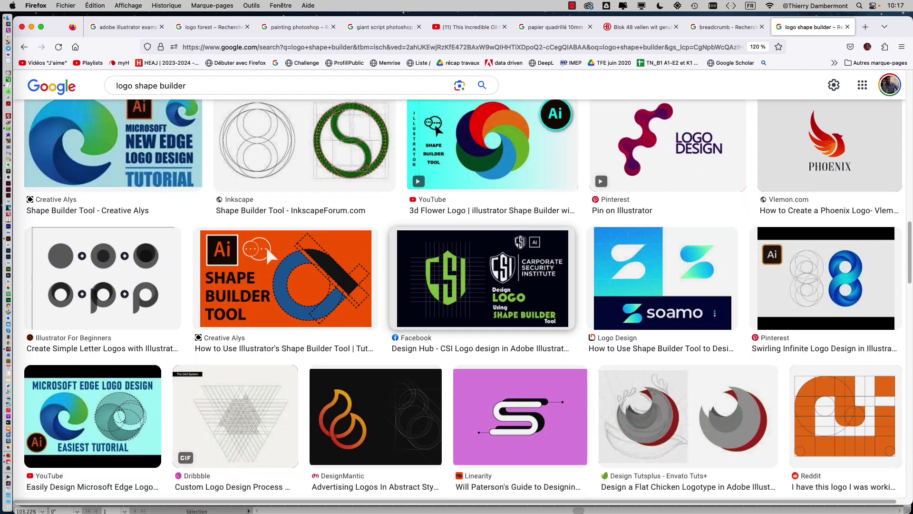
# Step: Finish browsing the logo examples, return to Illustrator and move the floating toolbox slightly farther from the artboard
pyautogui.scroll(-4, 264, 188)
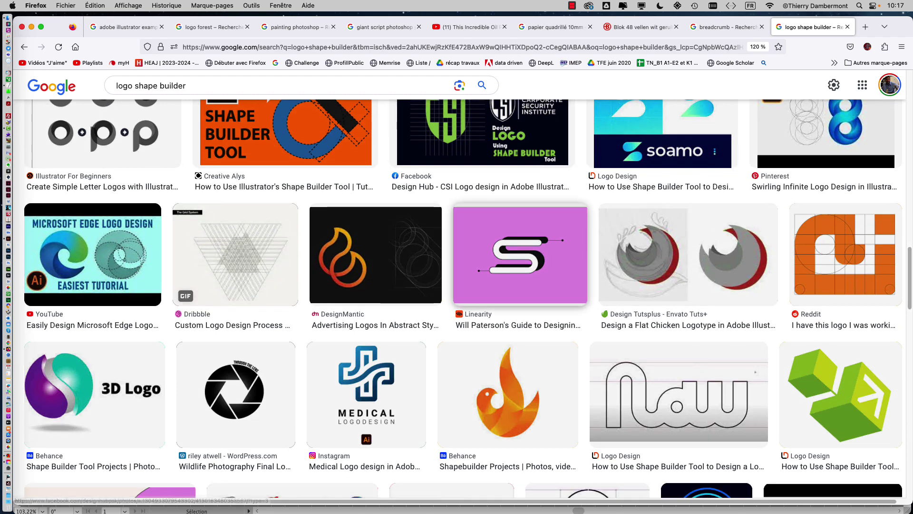
pyautogui.scroll(3, 266, 133)
pyautogui.press('super+m')
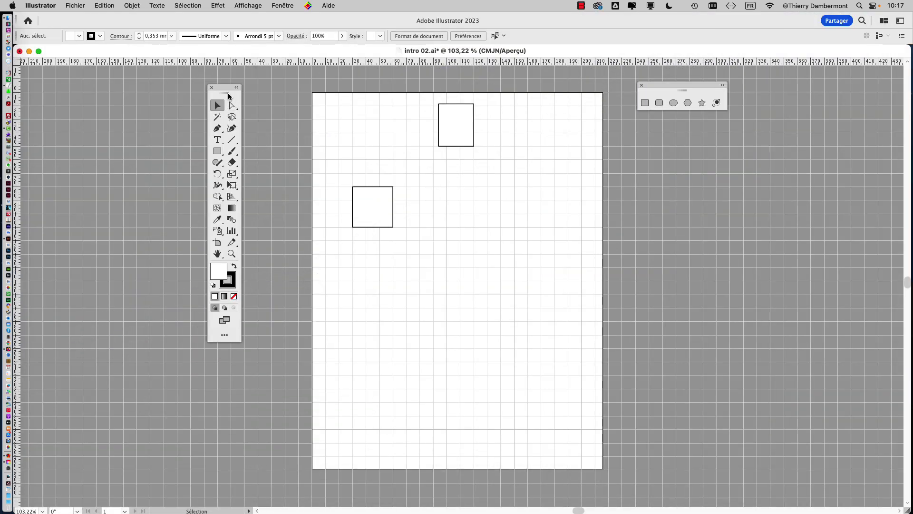
pyautogui.moveTo(228, 96); pyautogui.dragTo(192, 90)
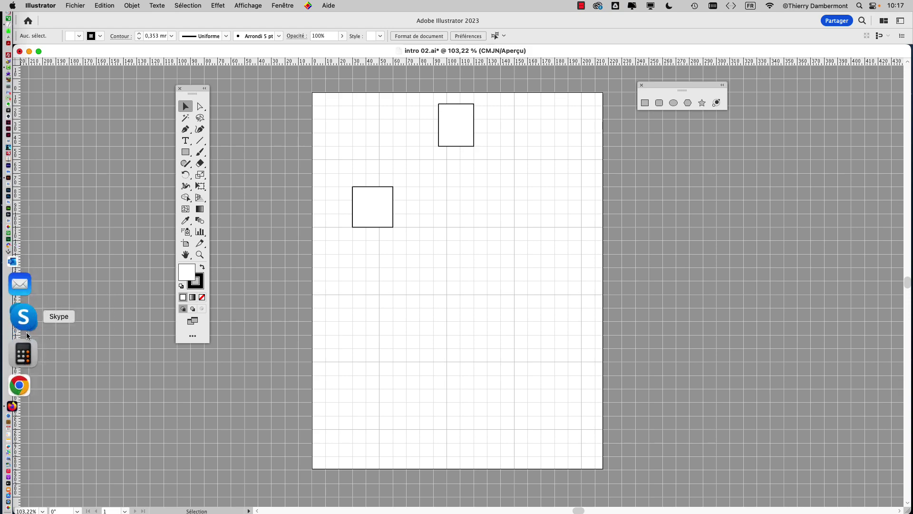
# Step: Switch to Firefox and search for "brutalism" in a new tab, showing the image results
pyautogui.click(23, 360)
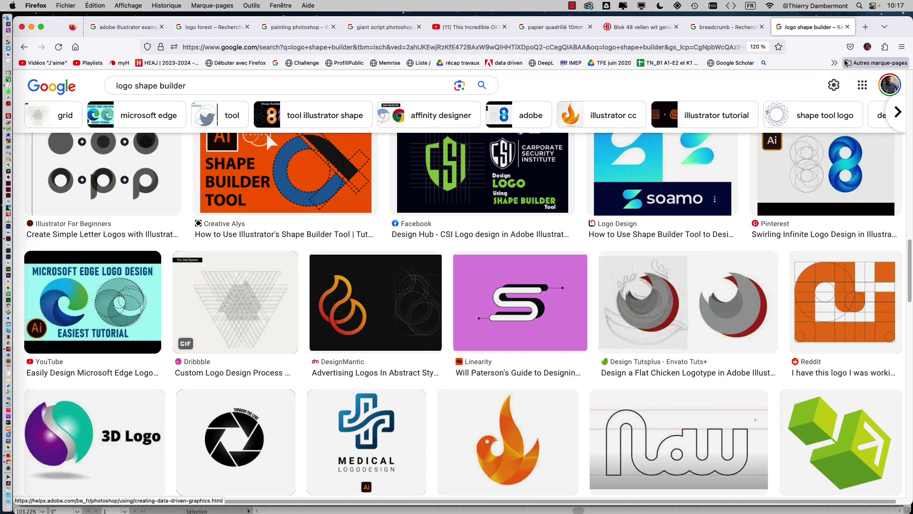
pyautogui.click(866, 27)
pyautogui.write('b')
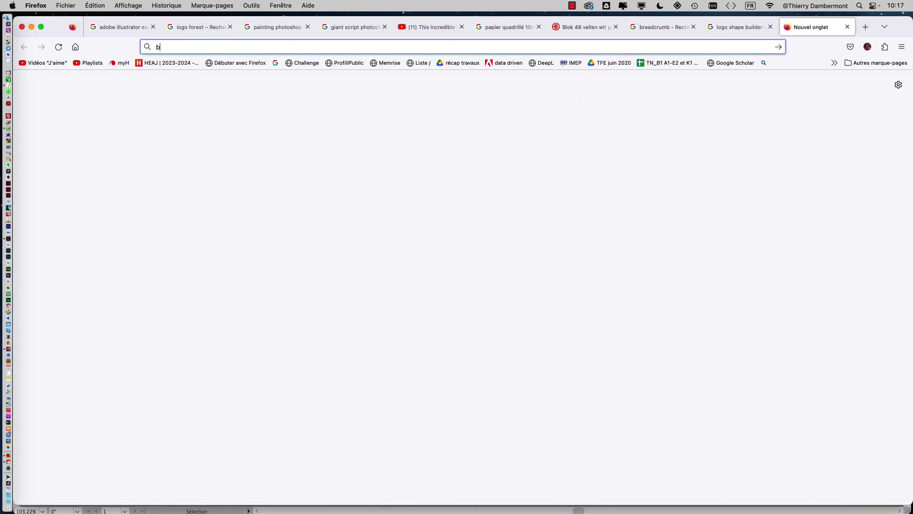
pyautogui.write('rutalism')
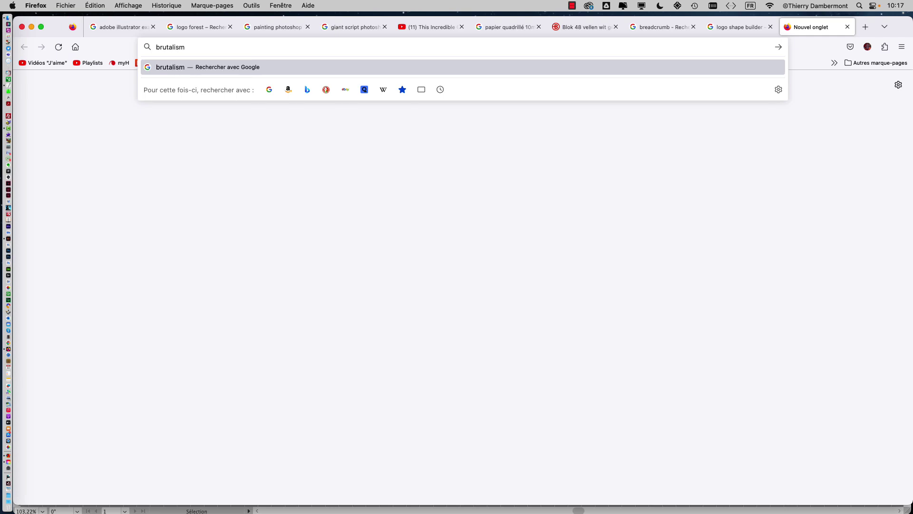
pyautogui.press('Return')
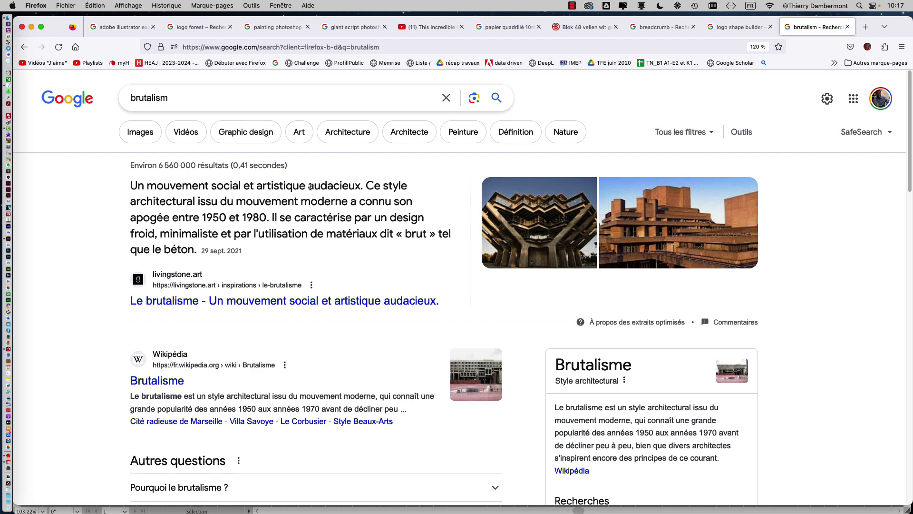
pyautogui.click(142, 135)
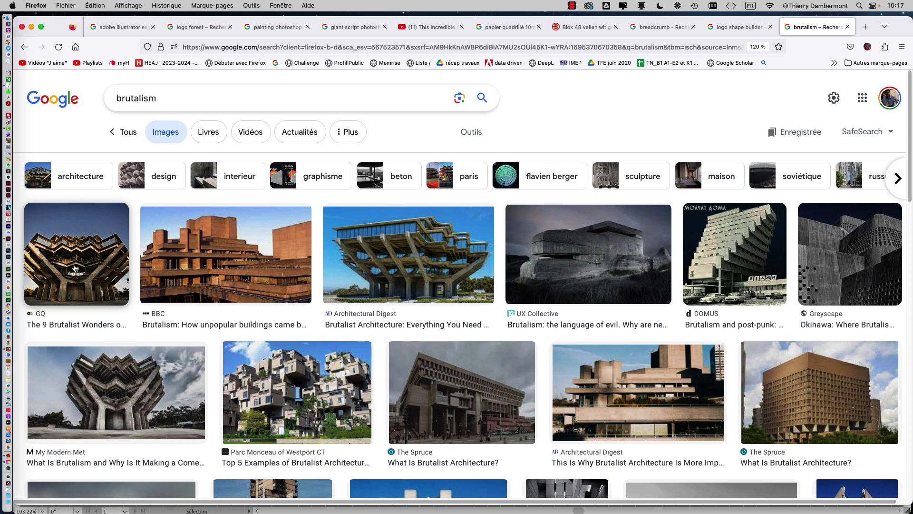
# Step: Examine the enlarged "brutalism" image results for buildings composed of simple, massive geometric volumes
pyautogui.press('super+plus')
pyautogui.press('super+plus')
pyautogui.press('super+plus')
pyautogui.press('super+plus')
pyautogui.scroll(-3, 250, 326)
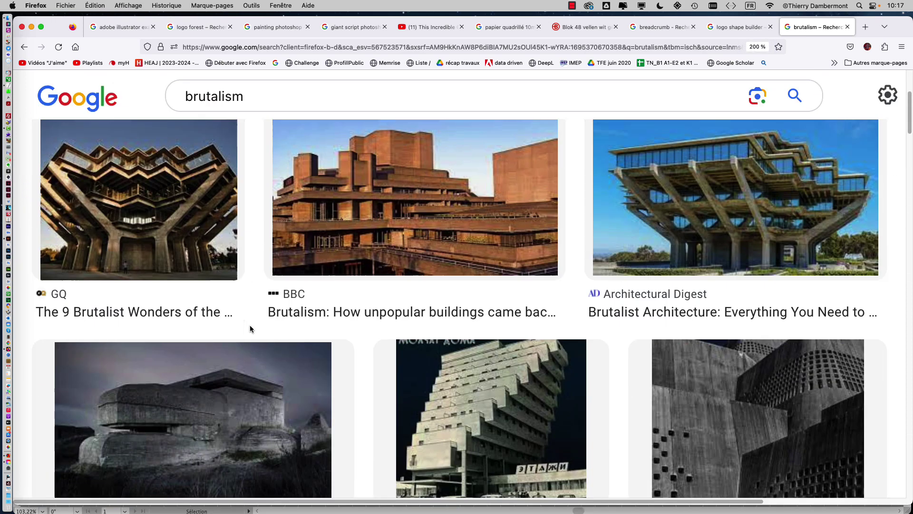
pyautogui.scroll(1, 251, 329)
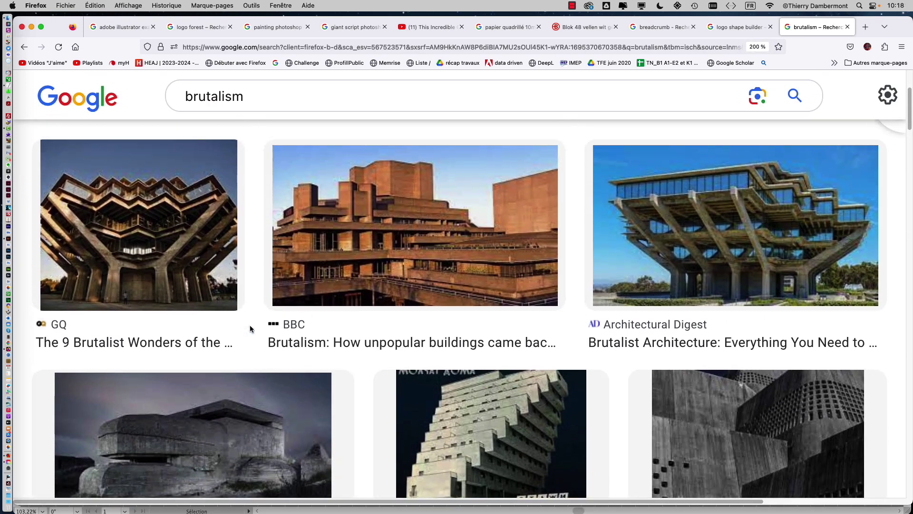
pyautogui.scroll(-2, 250, 330)
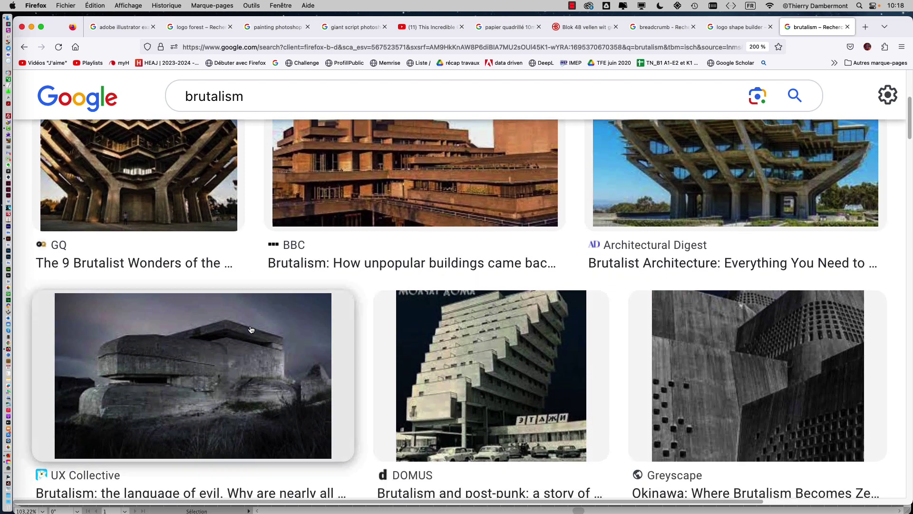
pyautogui.scroll(-3, 251, 329)
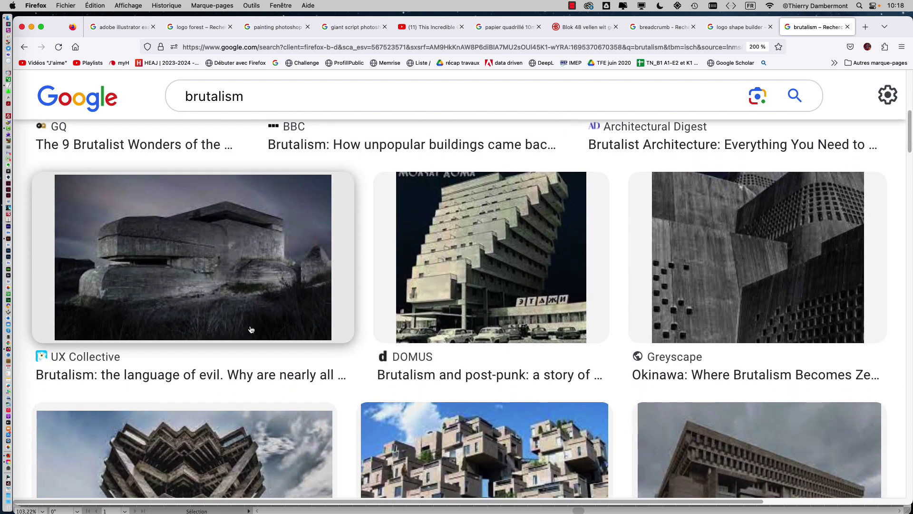
pyautogui.scroll(-3, 251, 329)
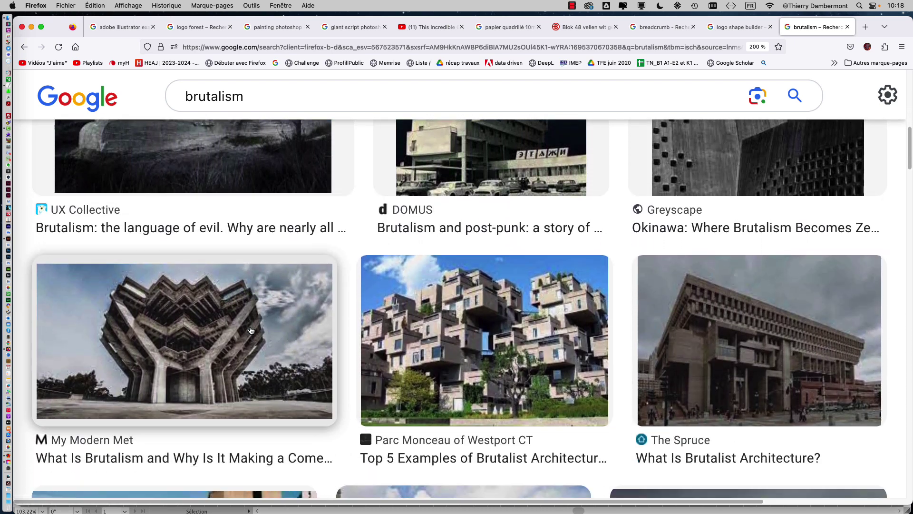
pyautogui.scroll(-2, 251, 329)
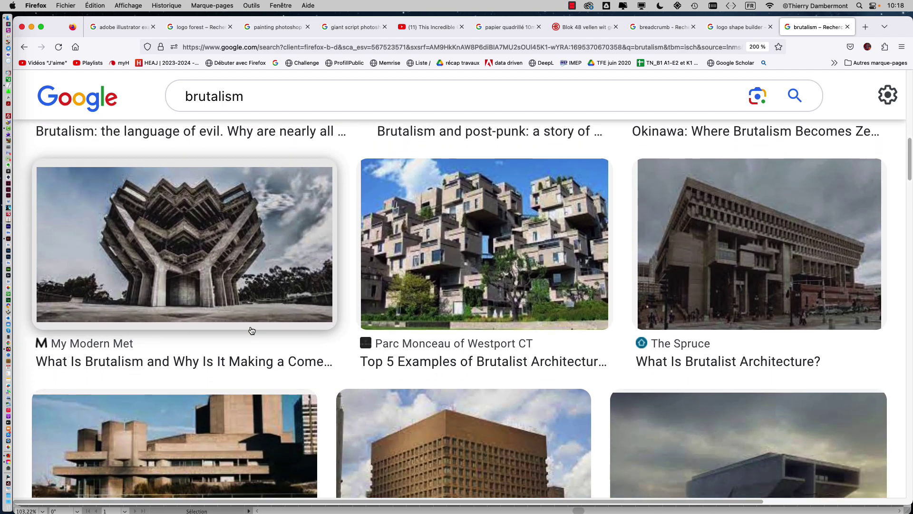
pyautogui.scroll(-3, 252, 330)
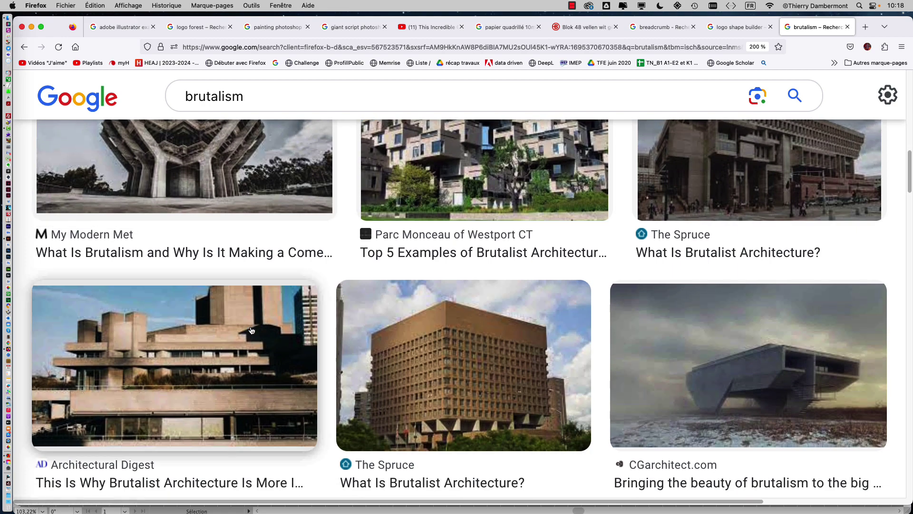
pyautogui.scroll(-7, 252, 331)
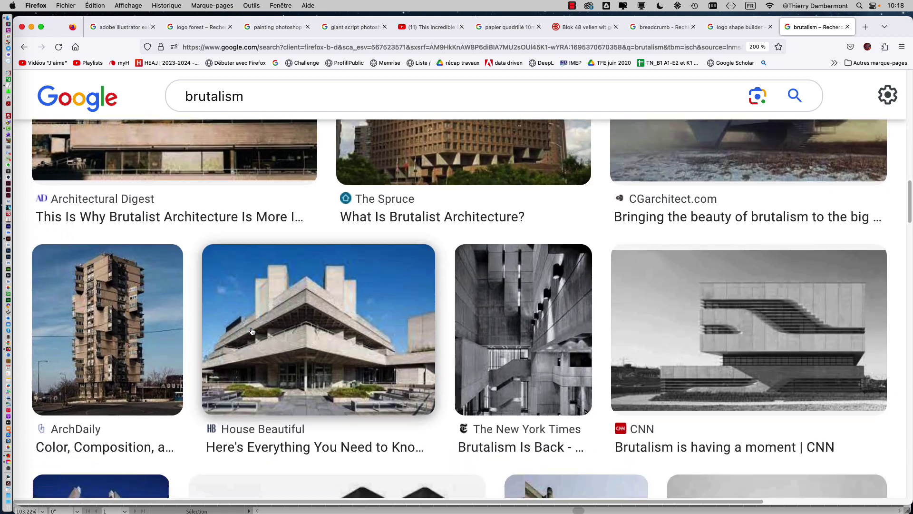
pyautogui.scroll(-5, 252, 330)
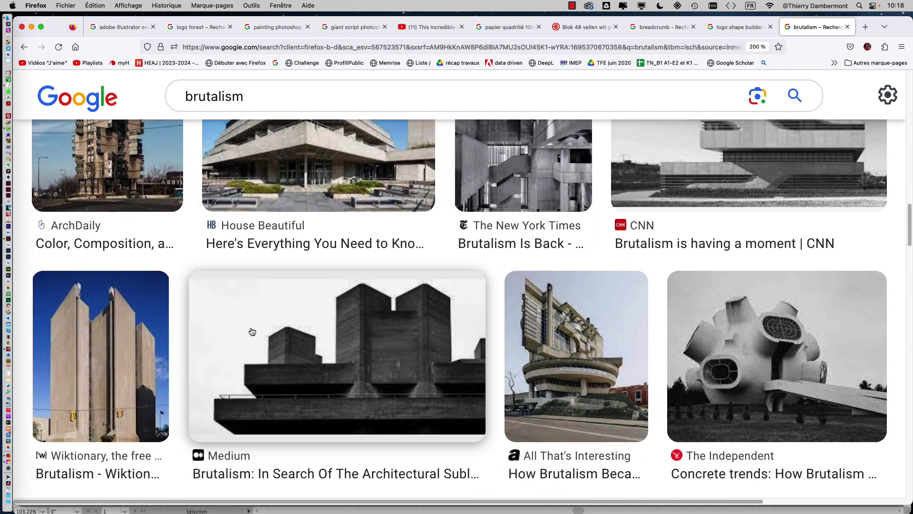
pyautogui.scroll(-1, 253, 332)
pyautogui.scroll(-3, 252, 332)
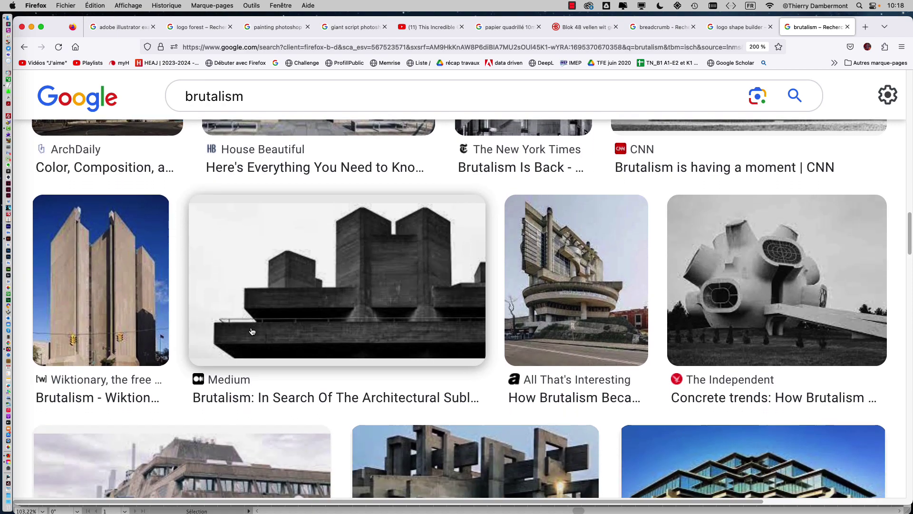
pyautogui.scroll(-4, 252, 331)
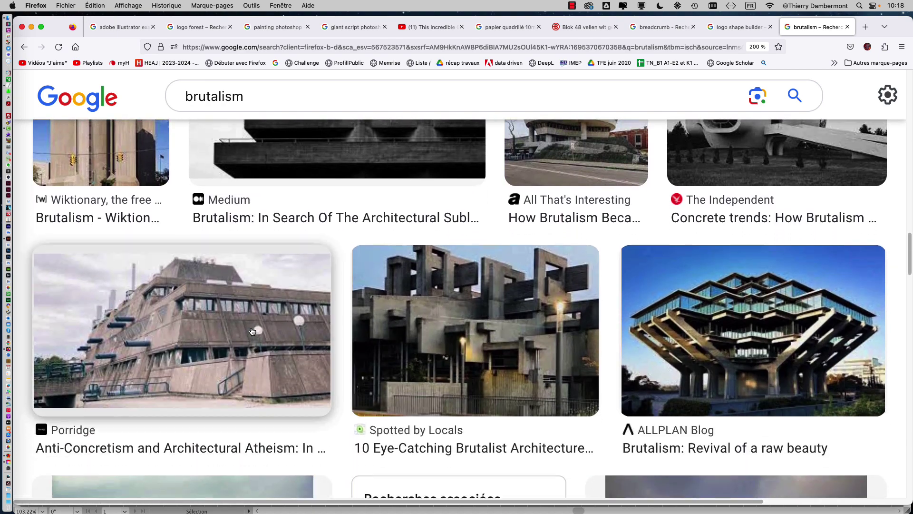
pyautogui.scroll(-1, 252, 331)
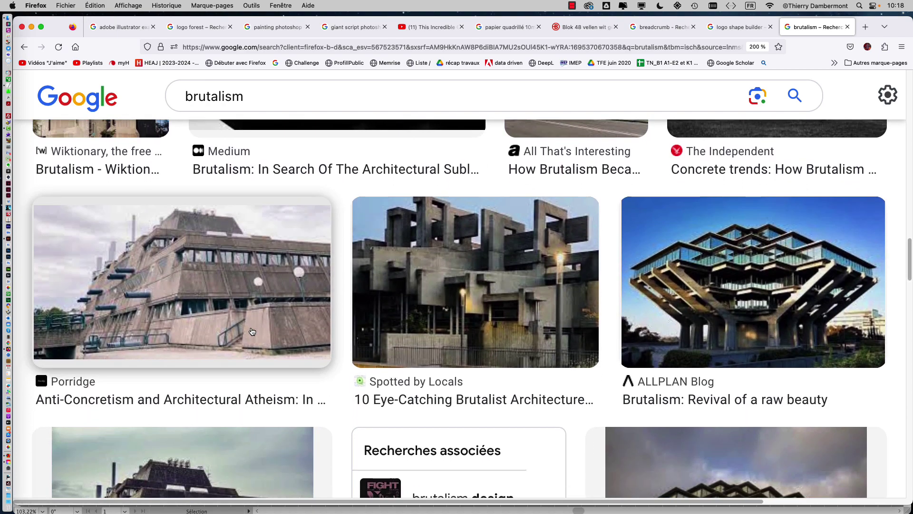
pyautogui.scroll(-7, 252, 332)
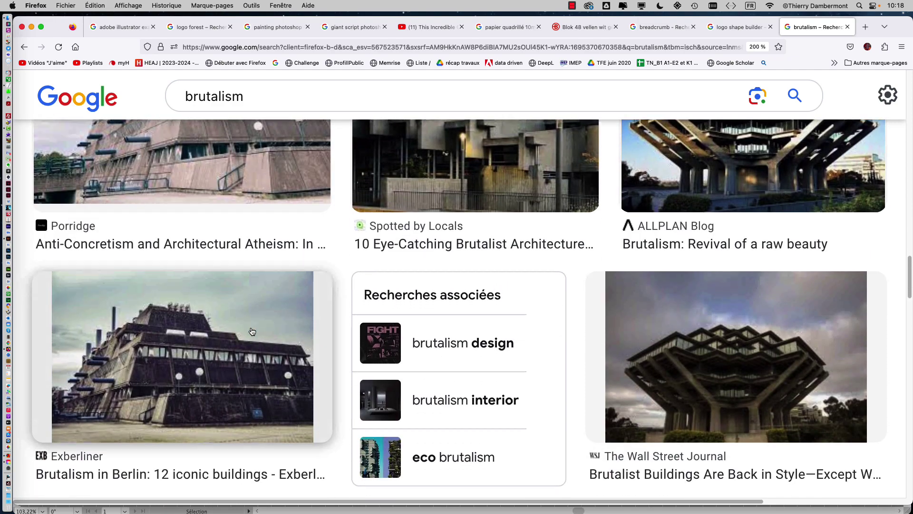
pyautogui.scroll(-2, 252, 331)
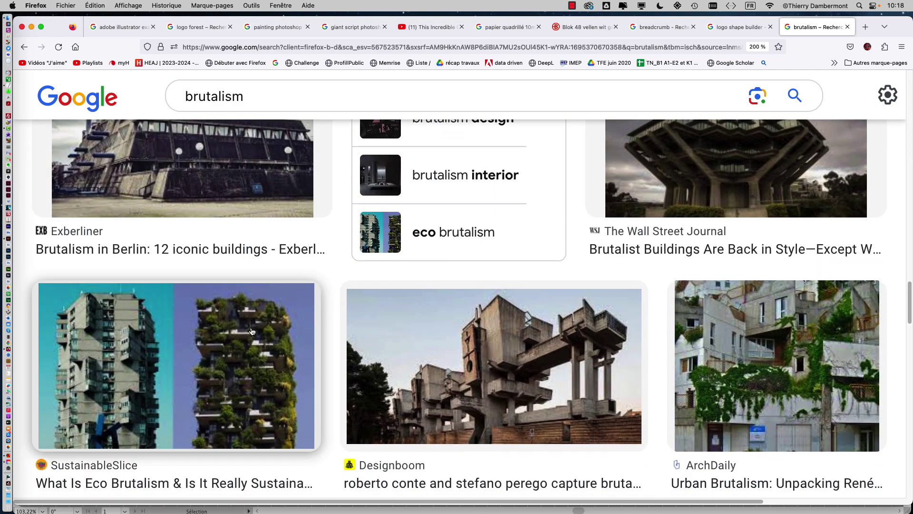
pyautogui.scroll(-1, 253, 328)
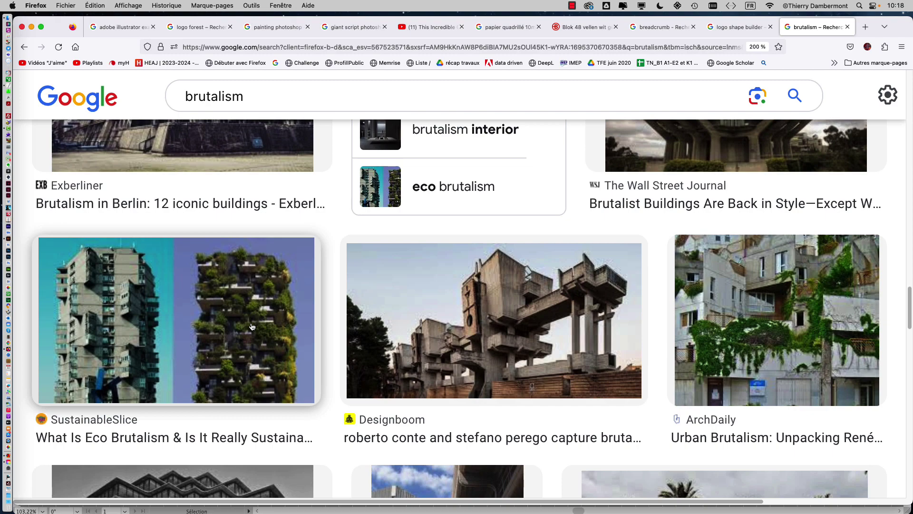
# Step: Return to the start of the image results and refine the image search to "brutalism le corbusier"
pyautogui.press('super+minus')
pyautogui.press('super+minus')
pyautogui.press('super+minus')
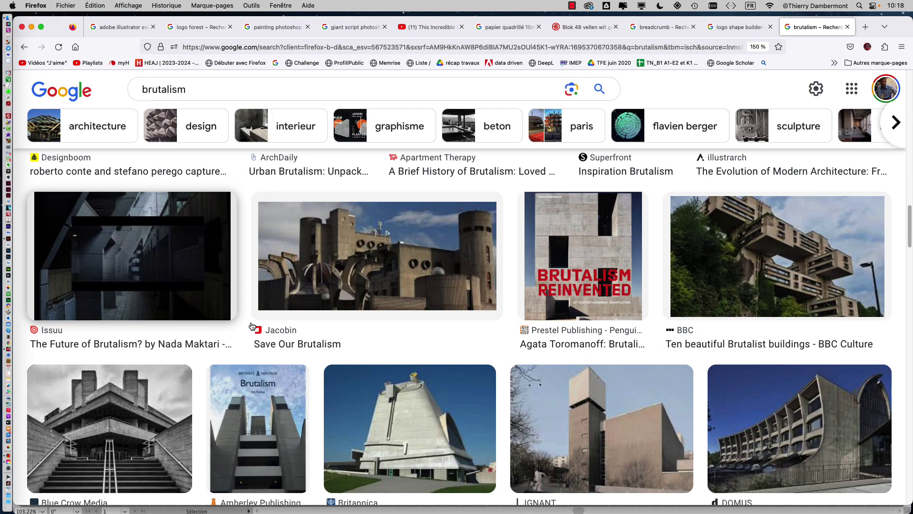
pyautogui.scroll(4, 252, 326)
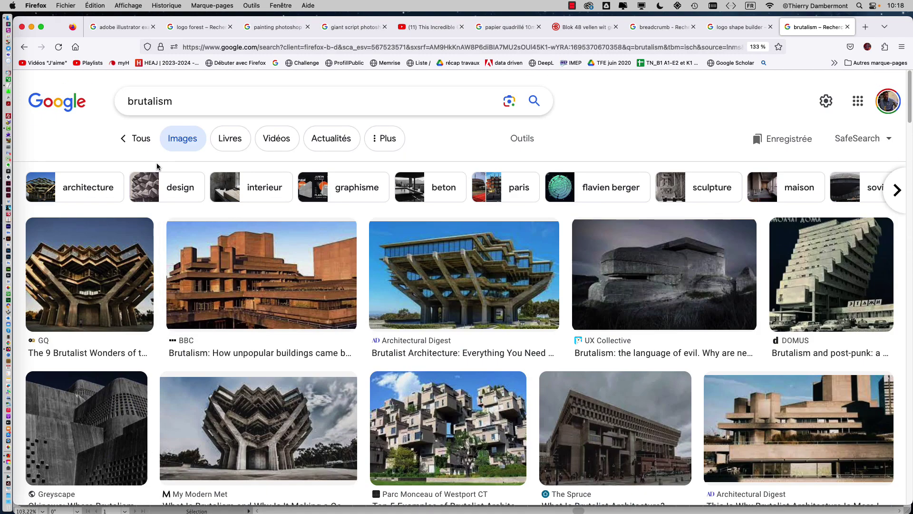
pyautogui.click(198, 102)
pyautogui.write('le corbusier')
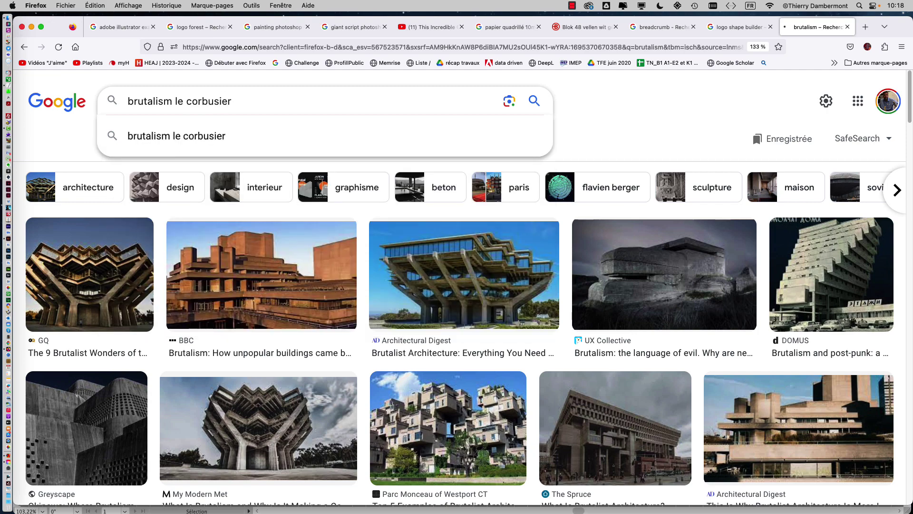
pyautogui.press('Return')
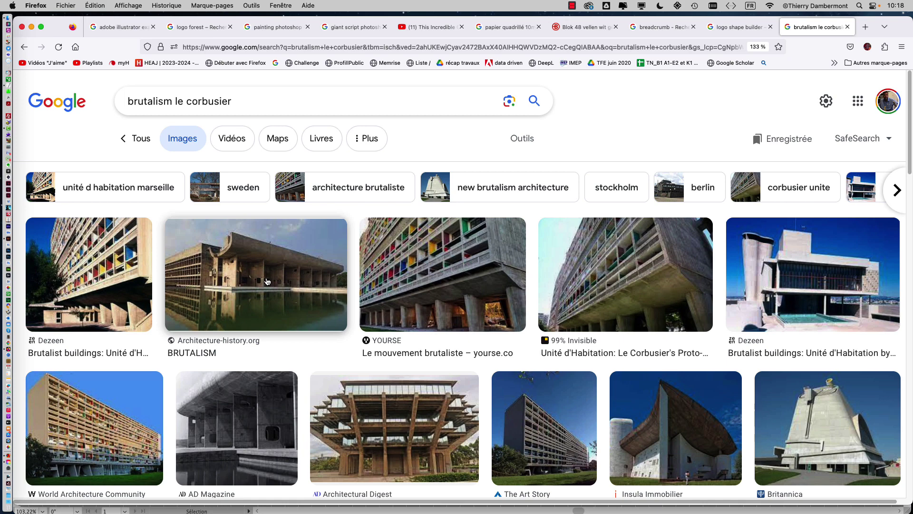
# Step: Show all web results for "brutalism le corbusier", highlight the Wikipedia excerpt on the term's origin, and return to Illustrator
pyautogui.click(133, 138)
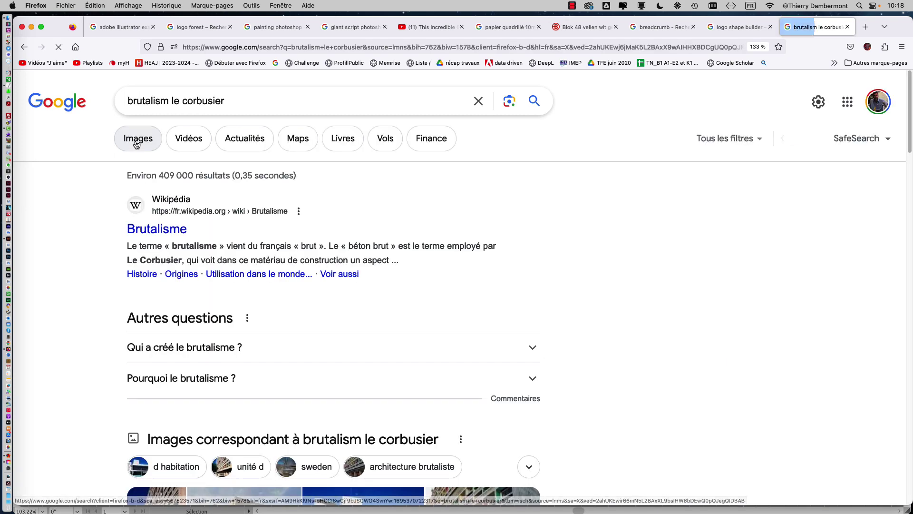
pyautogui.scroll(-1, 541, 235)
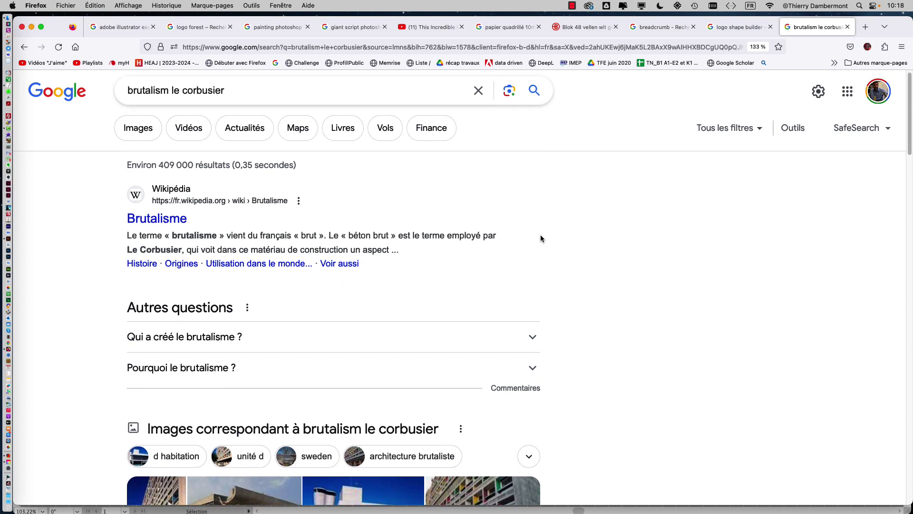
pyautogui.moveTo(151, 236); pyautogui.dragTo(379, 250)
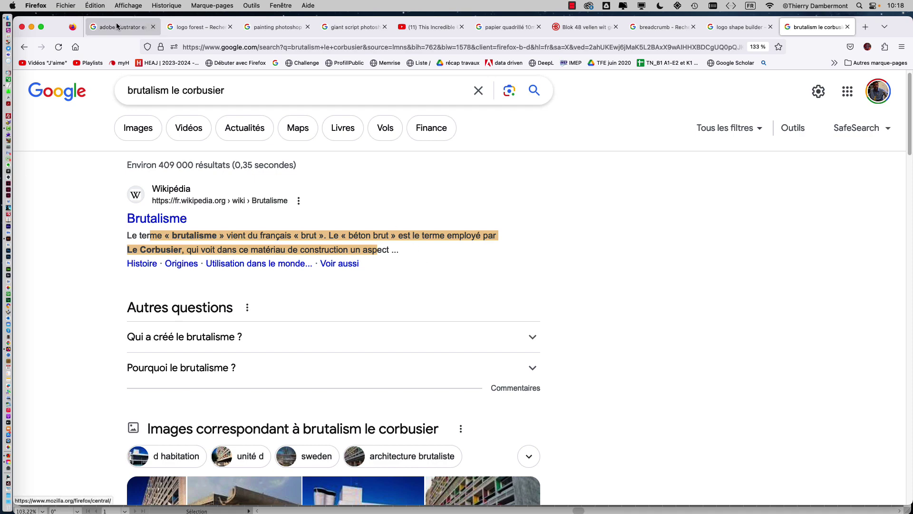
pyautogui.click(33, 29)
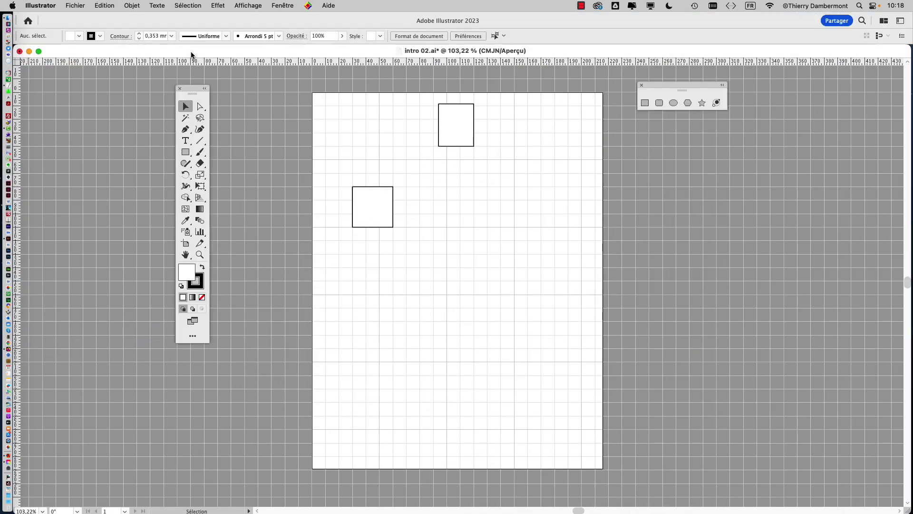